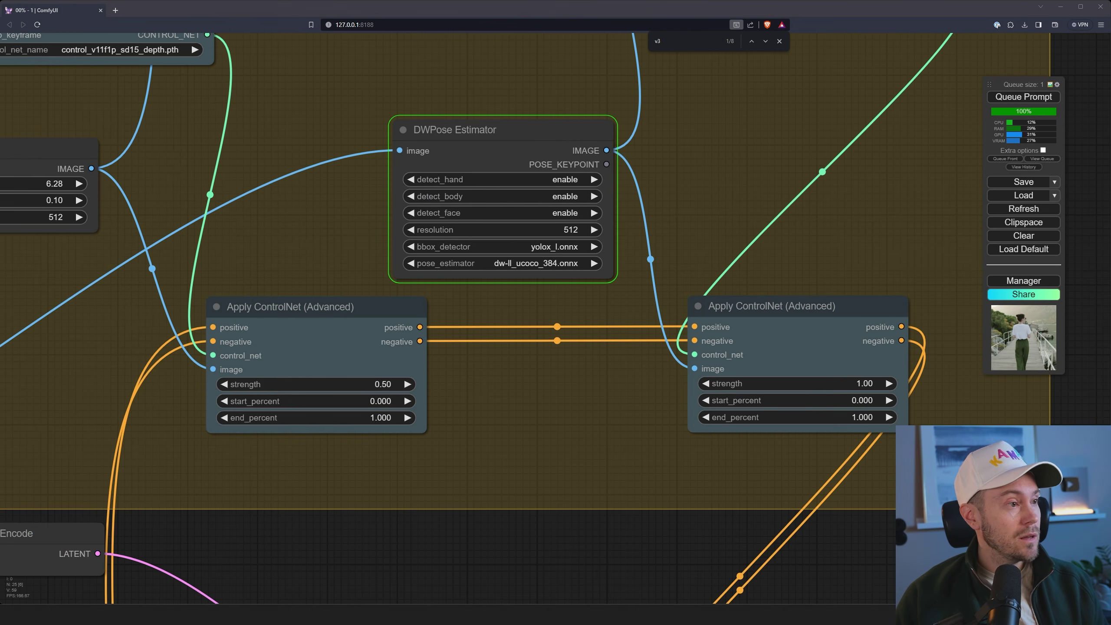
Check the sampling progress of the queued workflow in the ComfyUI console window, and minimize the console
key("alt+Tab")
left_click_drag(623, 156, 501, 177)
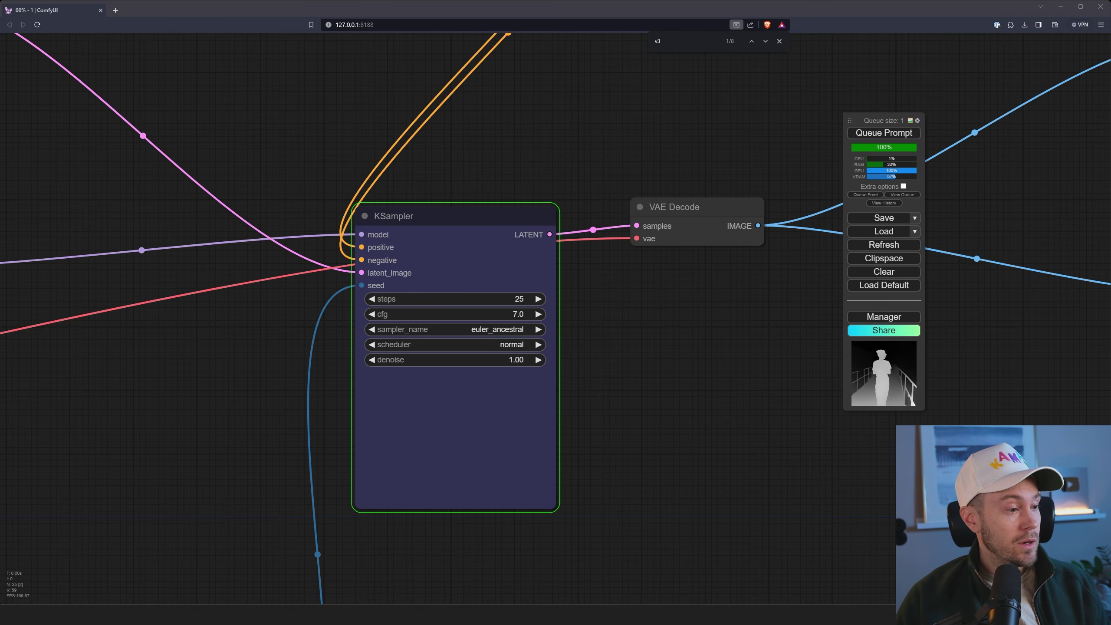
key("alt+Tab")
left_click_drag(0, 91, 237, 92)
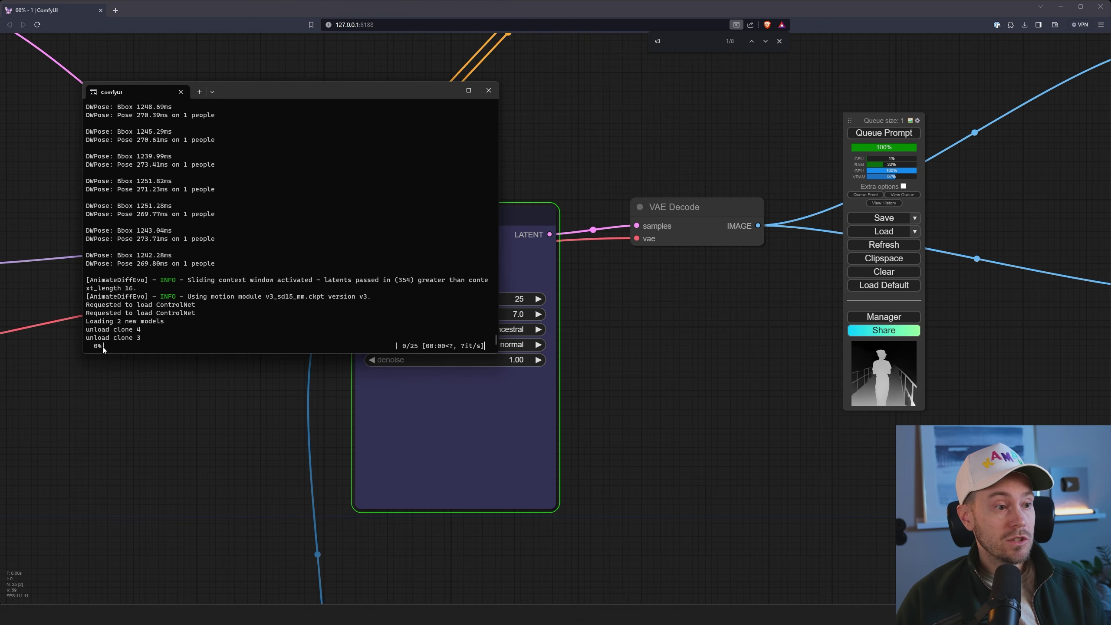
left_click(450, 90)
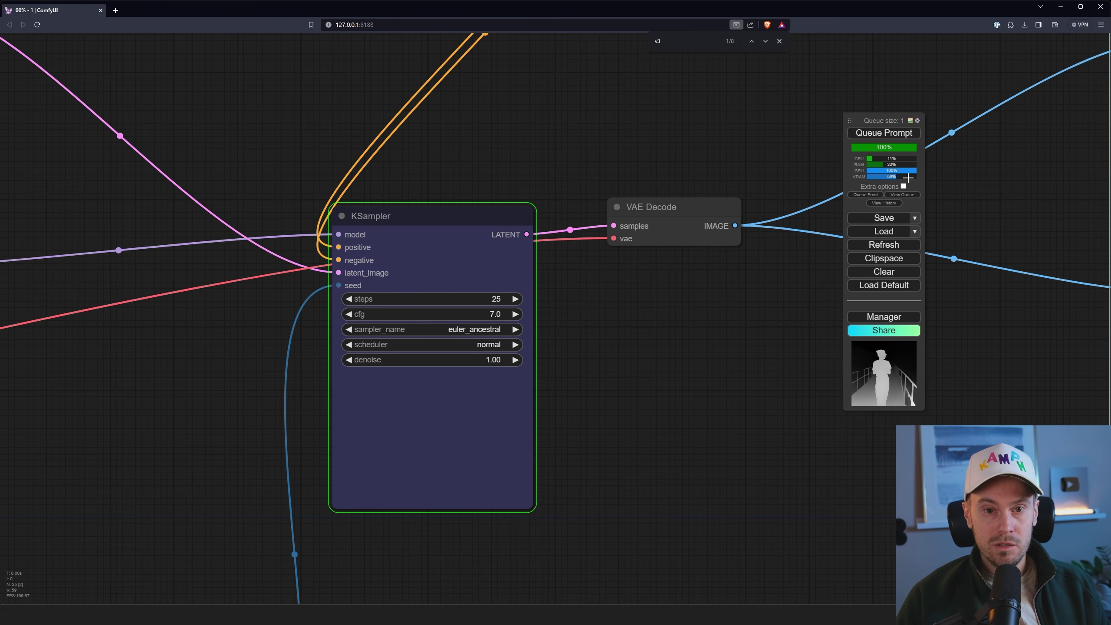
Examine the workflow from the KSampler back through the AnimateDiff nodes and video input to the ControlNet group
scroll(263, 149, "down", 4)
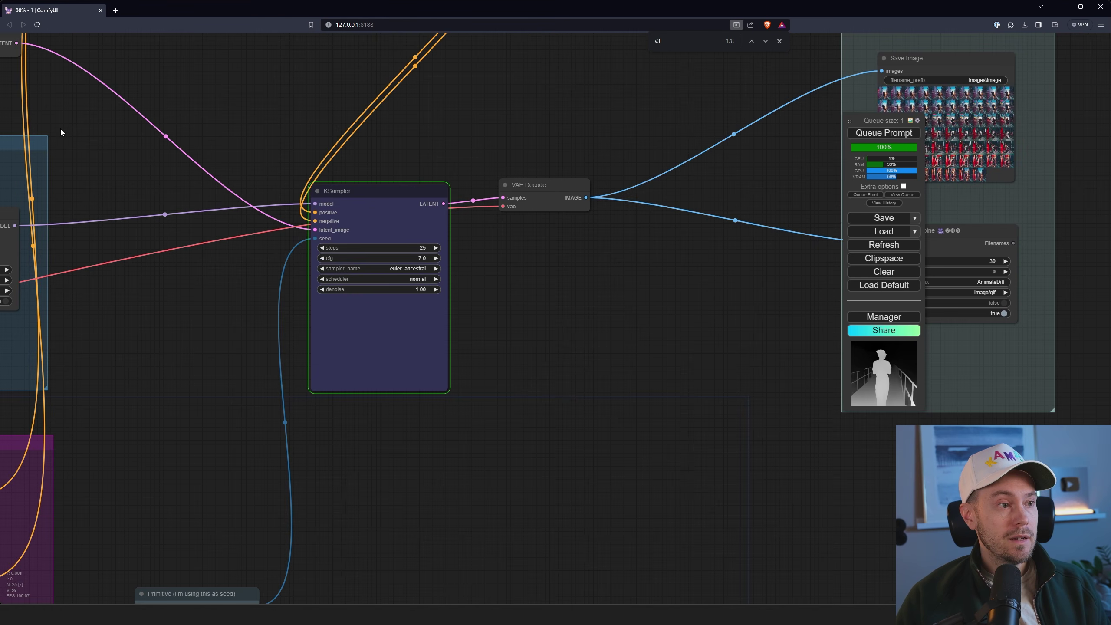
left_click_drag(60, 128, 229, 175)
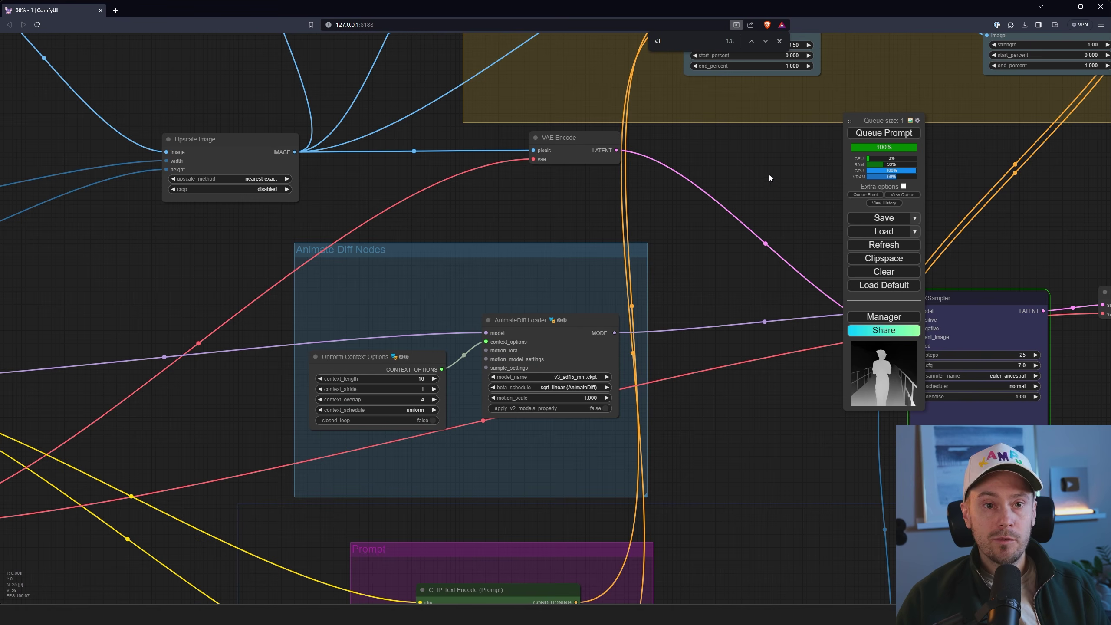
scroll(592, 231, "down", 3)
left_click_drag(592, 230, 340, 275)
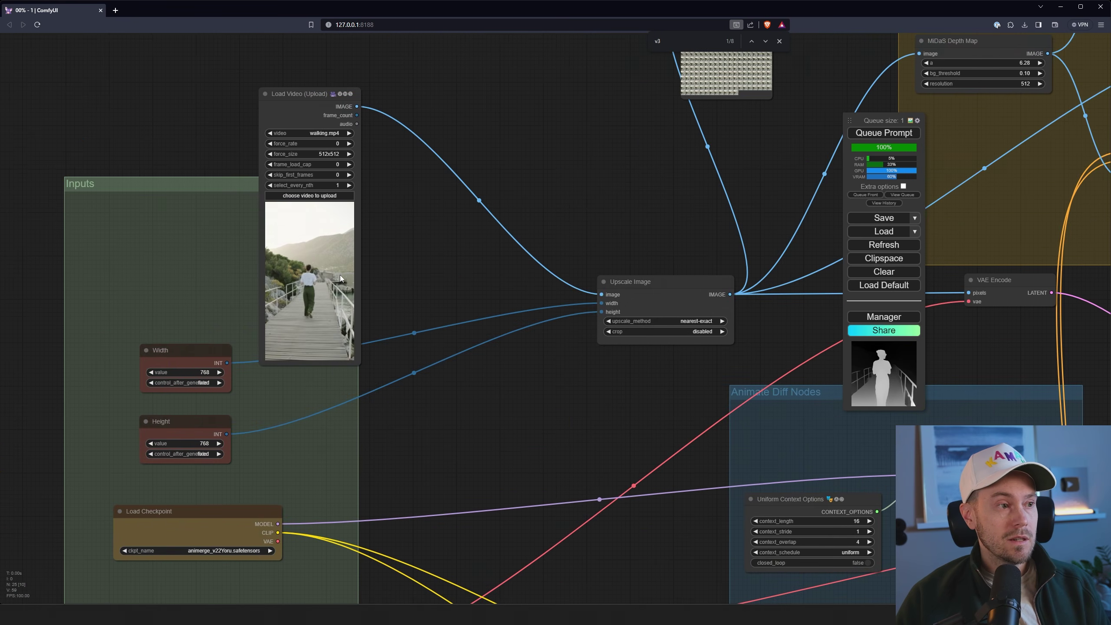
scroll(340, 274, "up", 3)
left_click_drag(479, 138, 167, 360)
scroll(529, 165, "up", 2)
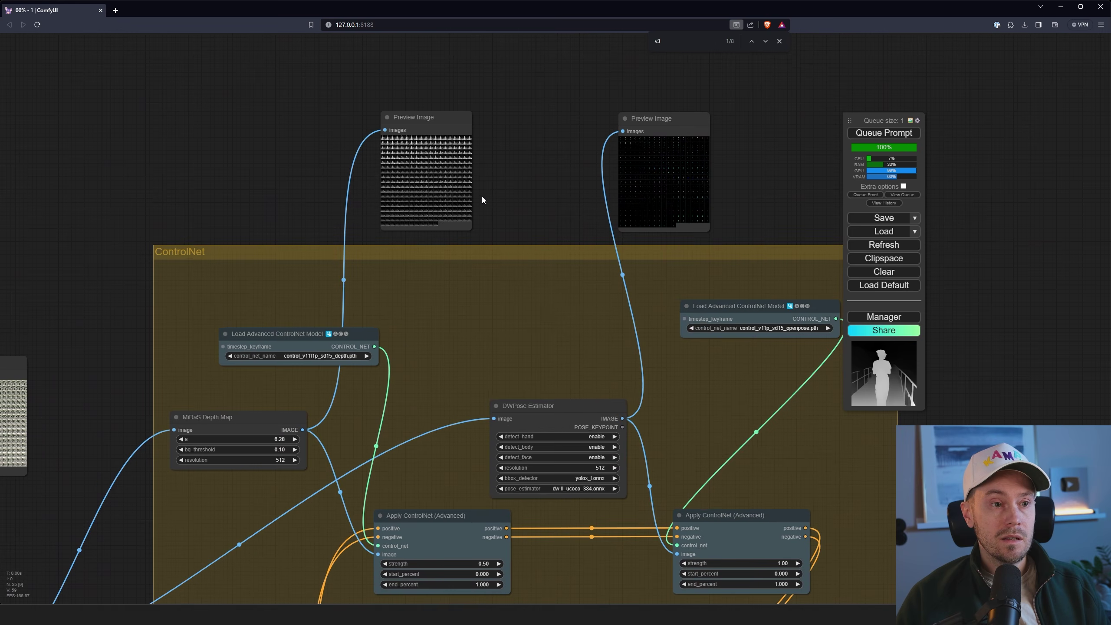
Inspect the depth map and DWPose preview images above the ControlNet group up close
scroll(503, 177, "up", 1)
scroll(526, 181, "up", 3)
left_click_drag(949, 193, 720, 207)
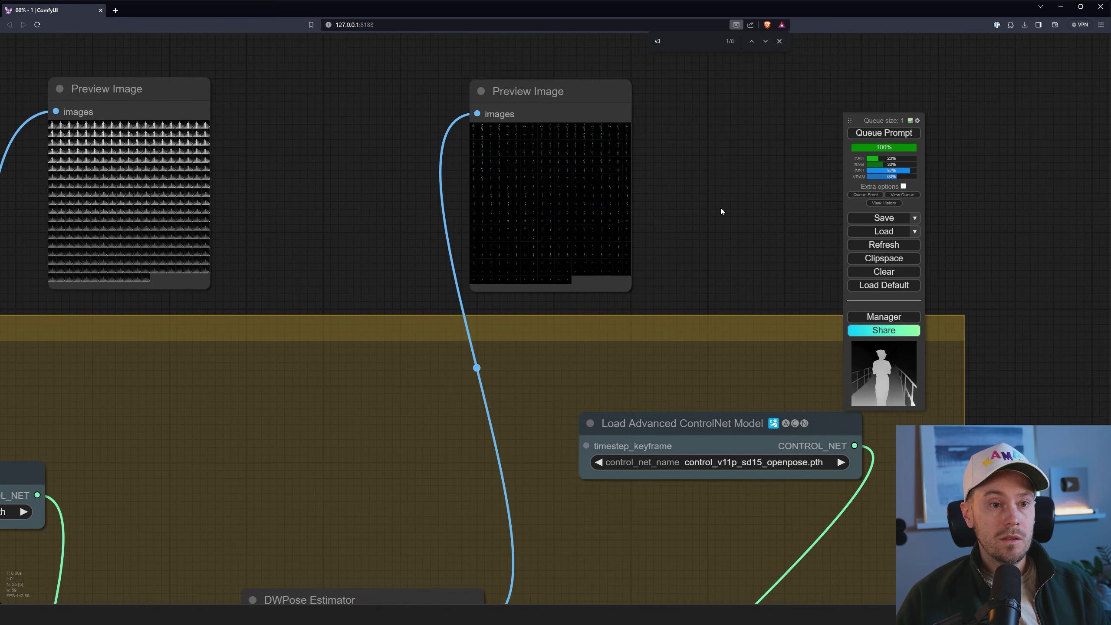
scroll(720, 207, "up", 5)
scroll(661, 203, "up", 3)
left_click_drag(561, 150, 616, 211)
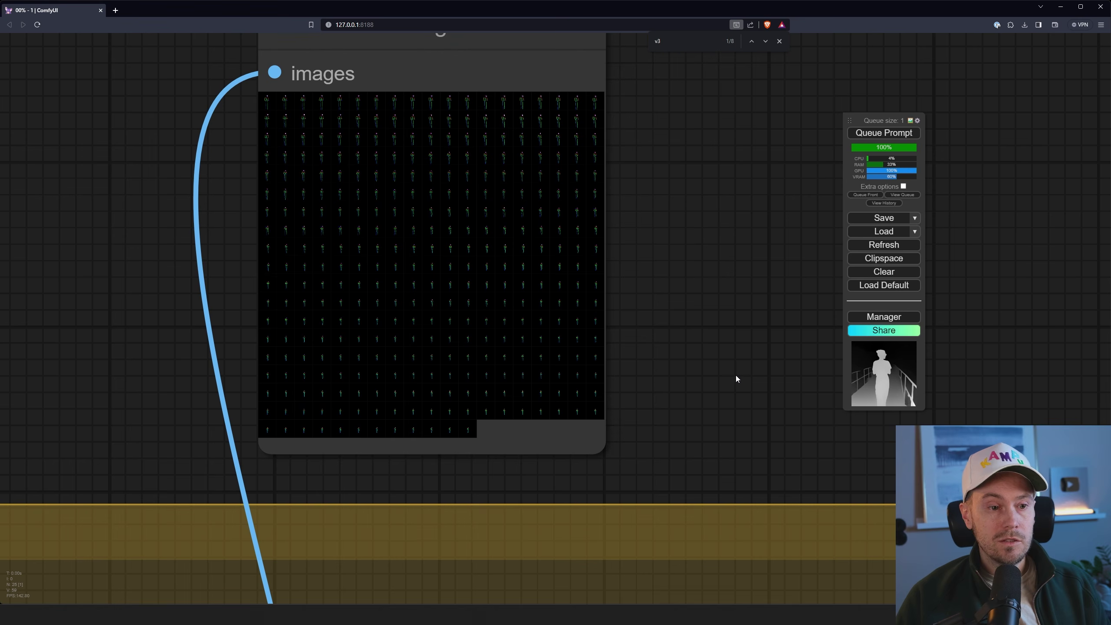
Return from the pose preview to the KSampler node and inspect its live sampling preview
scroll(732, 372, "down", 3)
scroll(731, 460, "down", 5)
scroll(584, 548, "down", 3)
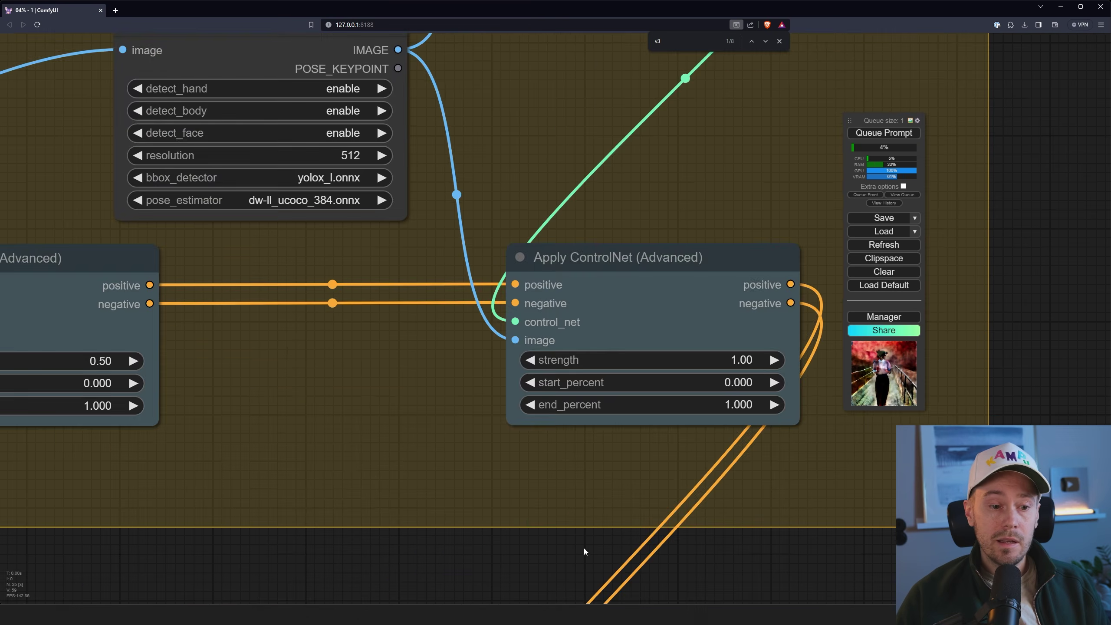
scroll(583, 547, "down", 5)
scroll(577, 536, "down", 10)
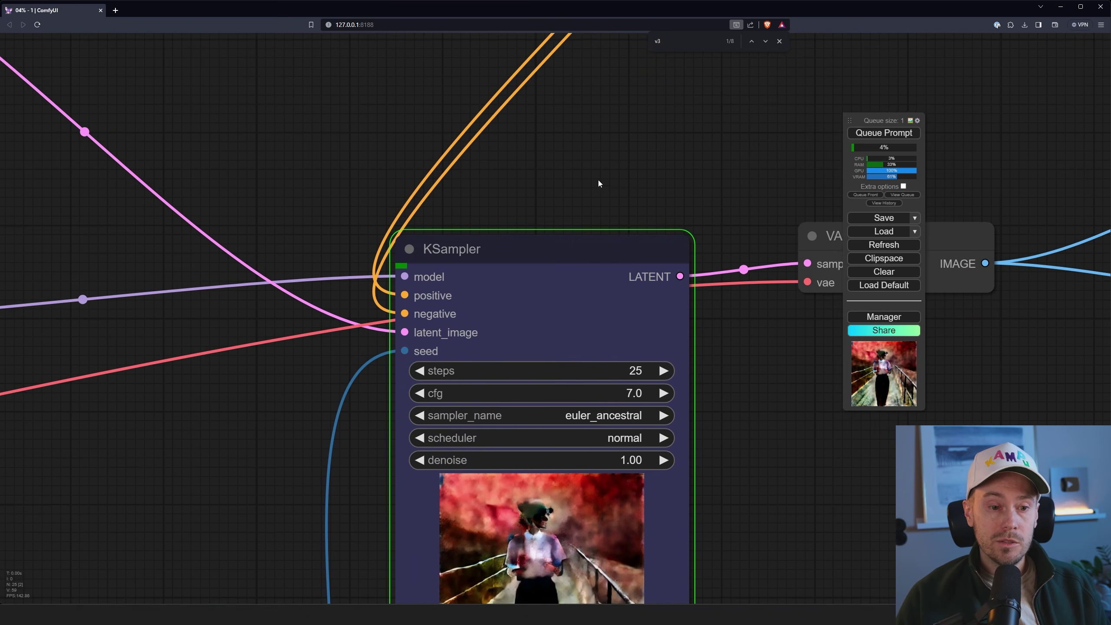
scroll(739, 463, "down", 5)
scroll(722, 390, "down", 3)
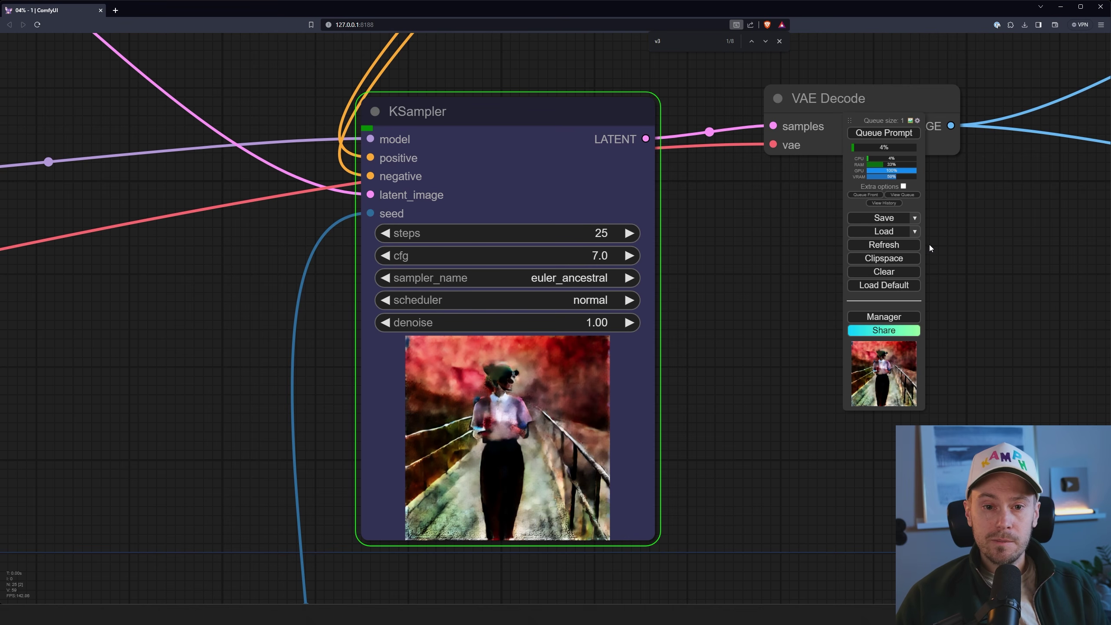
Search ComfyUI Manager's installable custom nodes for "crystools" and look over the extension's entry
left_click(896, 316)
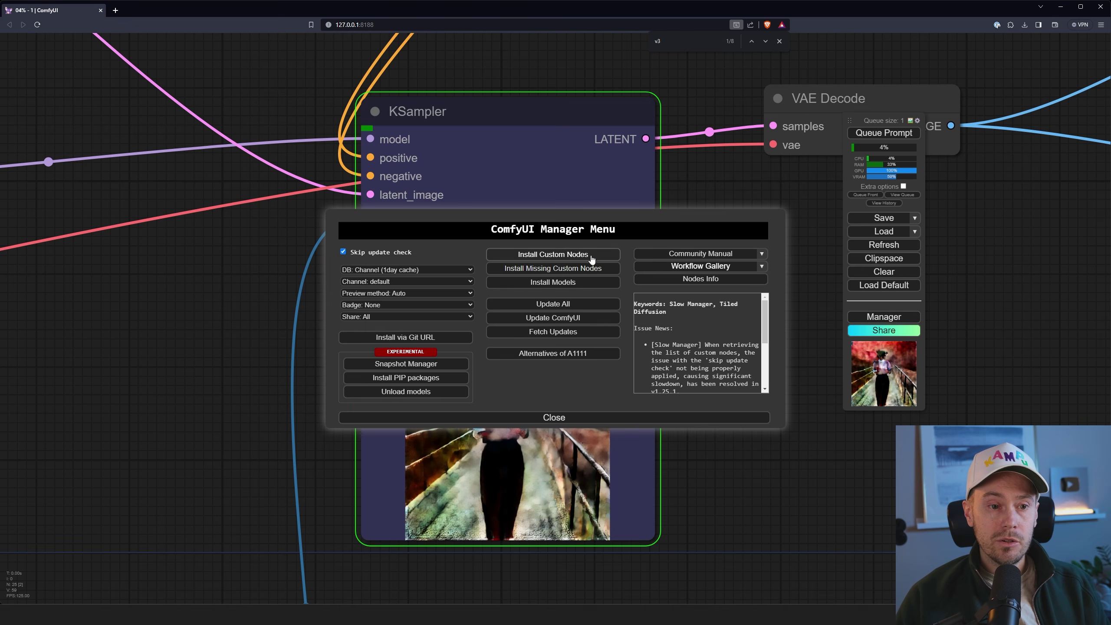
left_click(549, 259)
left_click(909, 107)
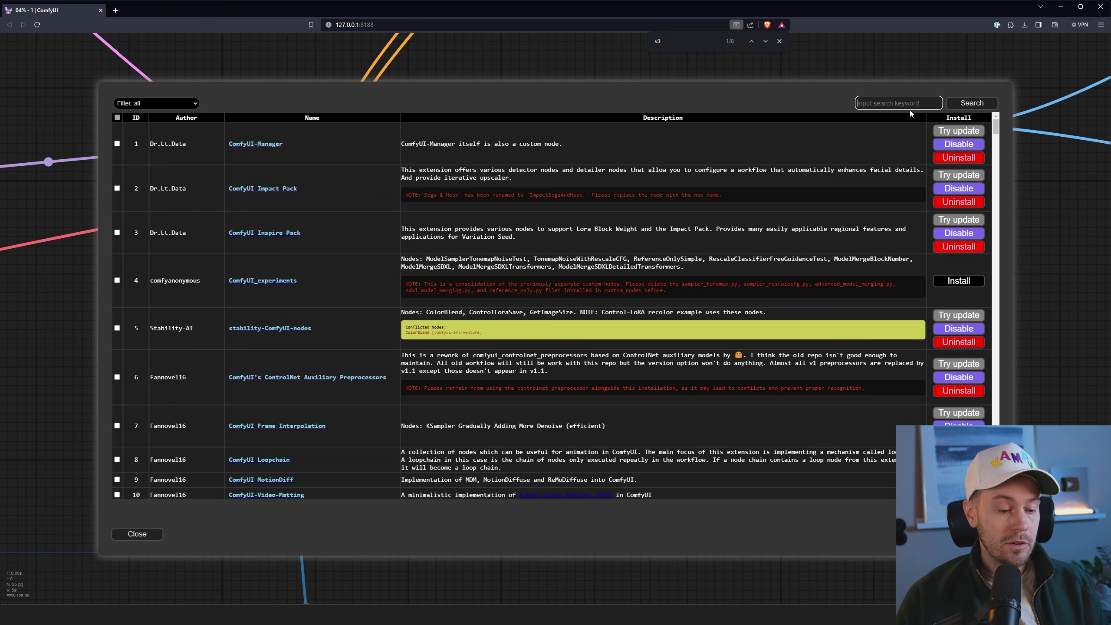
type("crystools")
key("Return")
left_click_drag(400, 138, 660, 153)
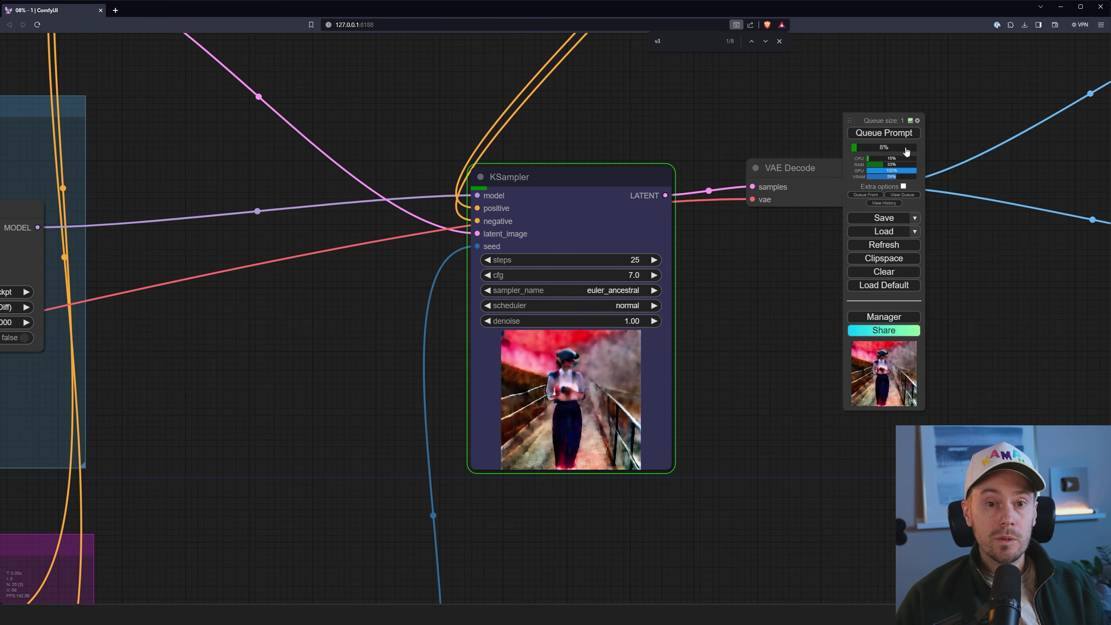
Search the canvas node list for "crystools" and look through the nodes the extension provides
double_click(310, 389)
type("crystools")
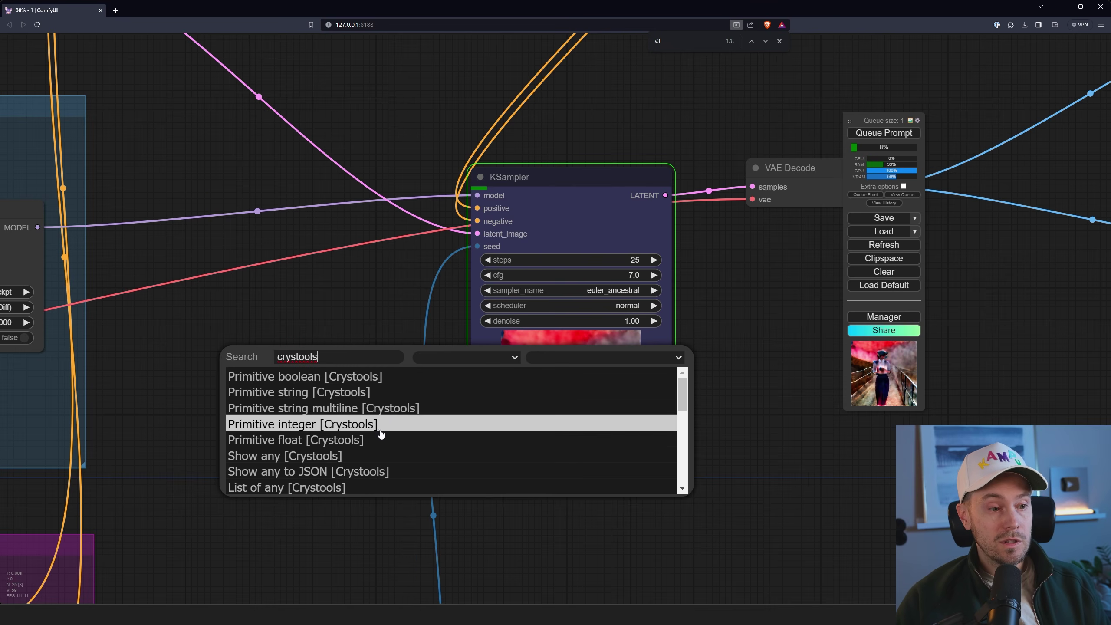
left_click_drag(682, 411, 683, 473)
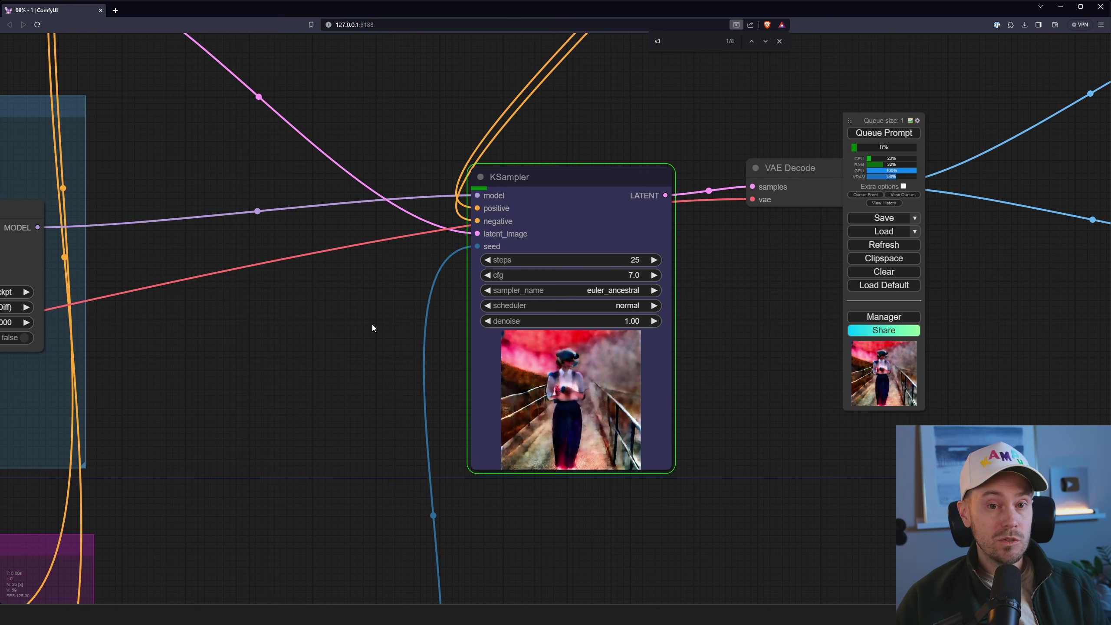
left_click_drag(373, 328, 356, 318)
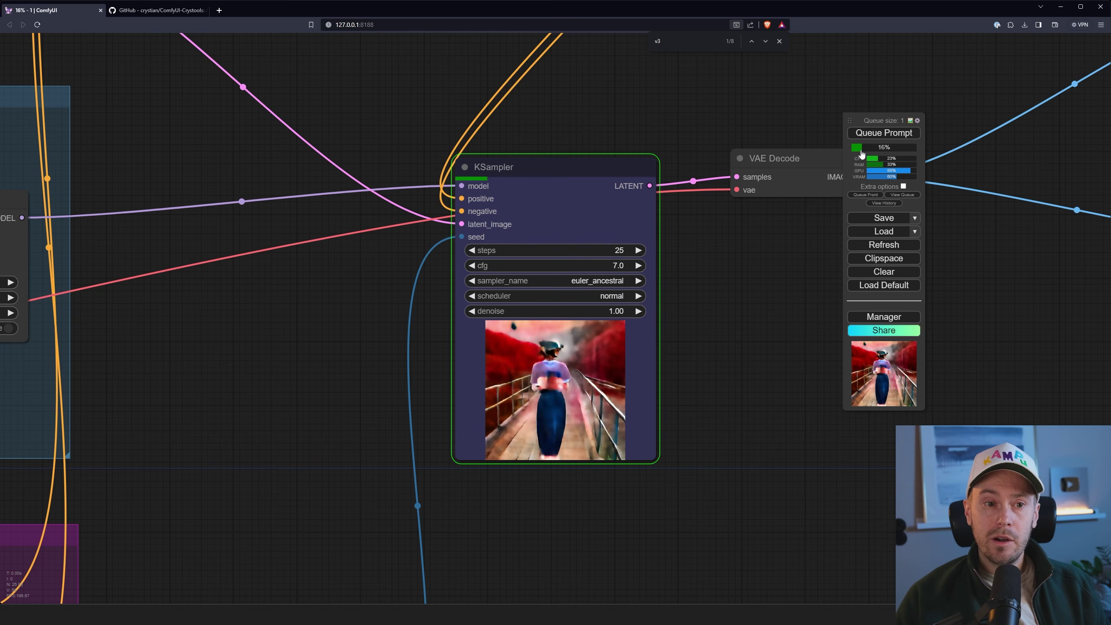
View the ControlNet nodes and their preview images, and jump back to the currently running node using the progress bar
scroll(510, 342, "down", 5)
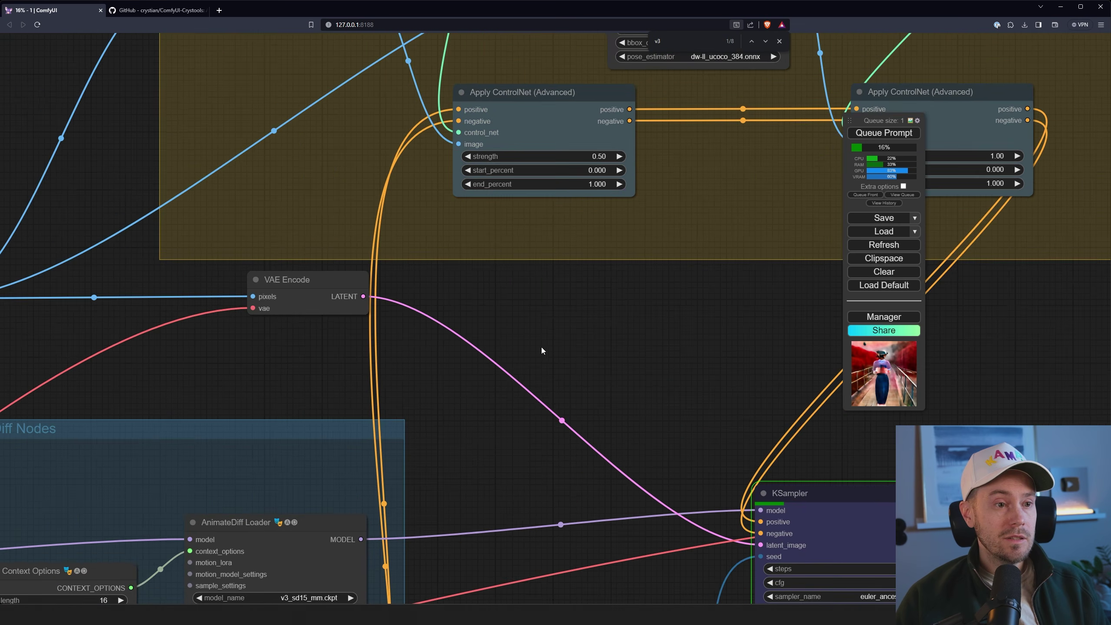
scroll(267, 393, "down", 1)
left_click_drag(267, 393, 294, 390)
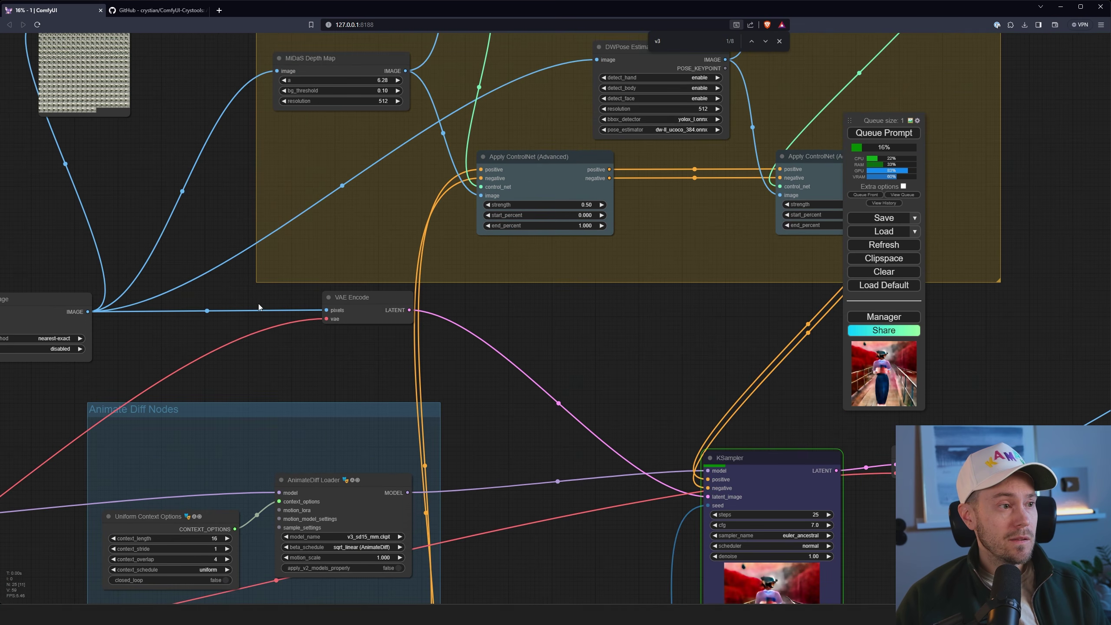
left_click_drag(259, 304, 357, 532)
left_click_drag(305, 190, 222, 285)
scroll(290, 153, "right", 5)
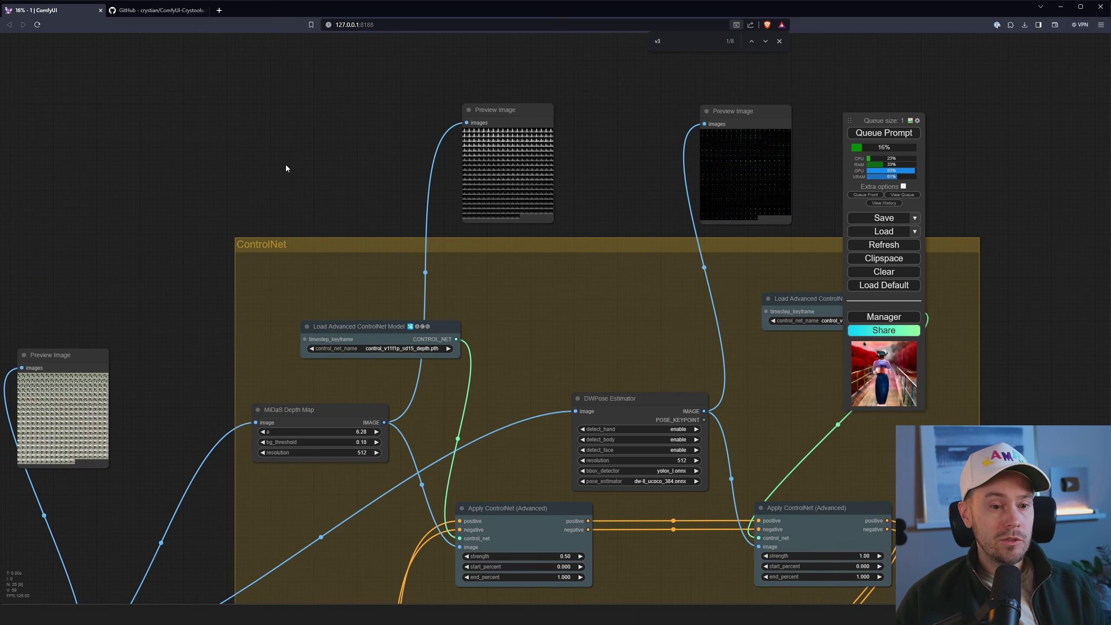
scroll(401, 179, "up", 2)
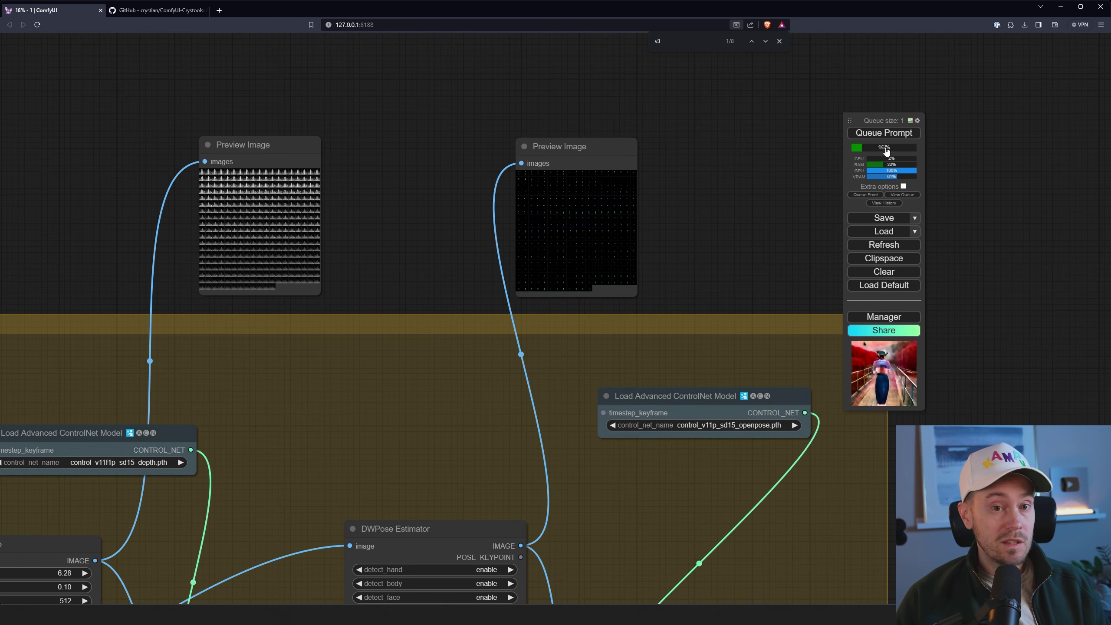
left_click(886, 151)
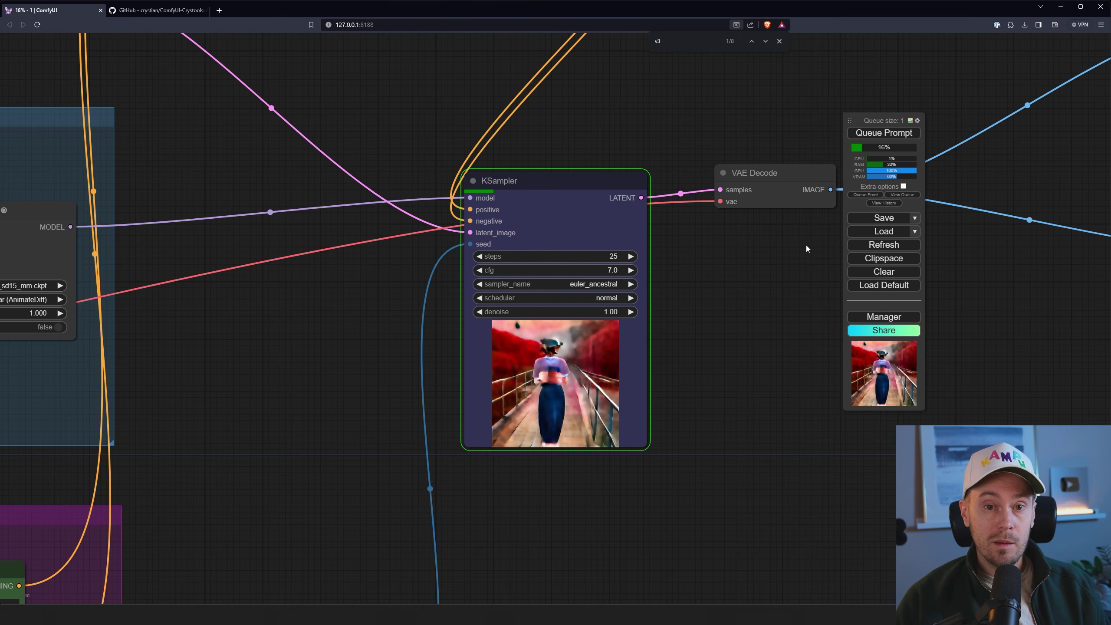
Read through the ComfyUI-Crystools README on GitHub, from the resources monitor and metadata nodes to the changelog
left_click(158, 10)
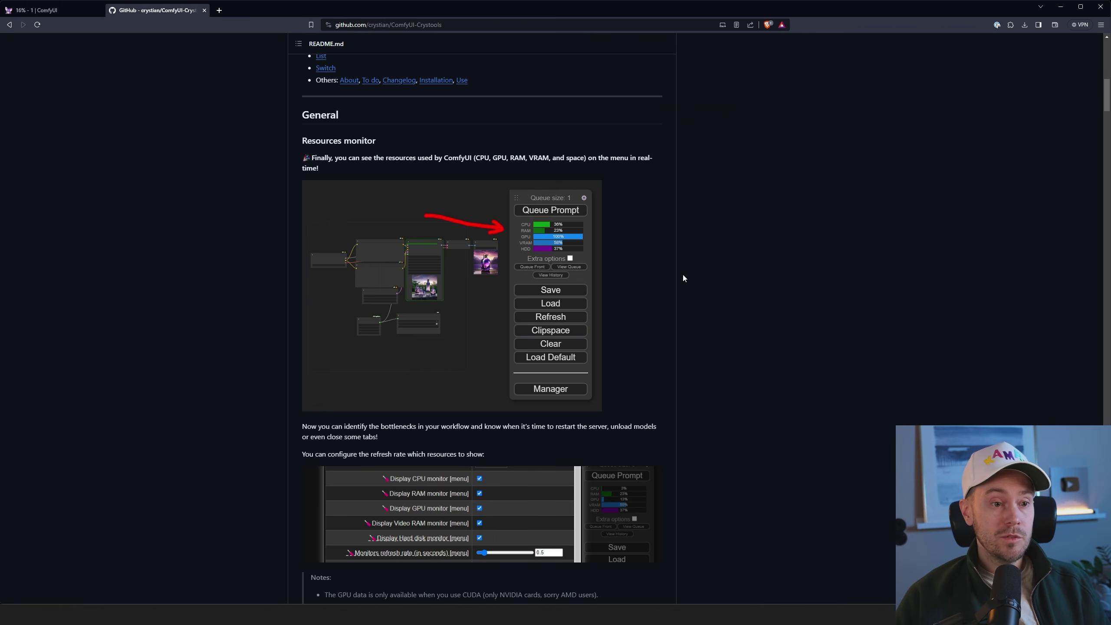
scroll(802, 279, "down", 5)
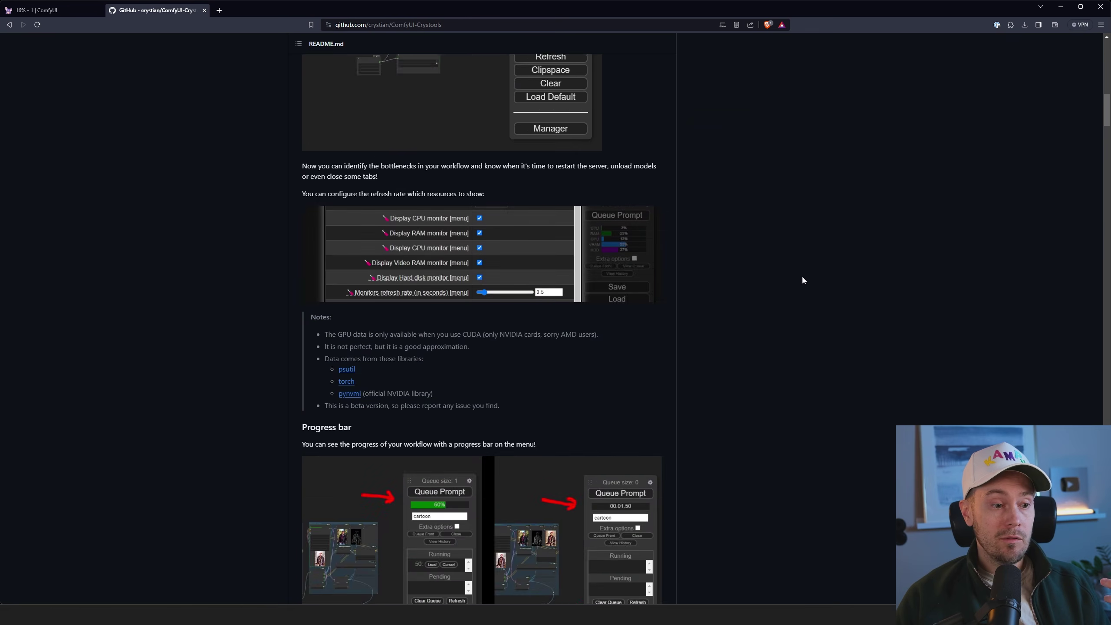
scroll(801, 279, "down", 12)
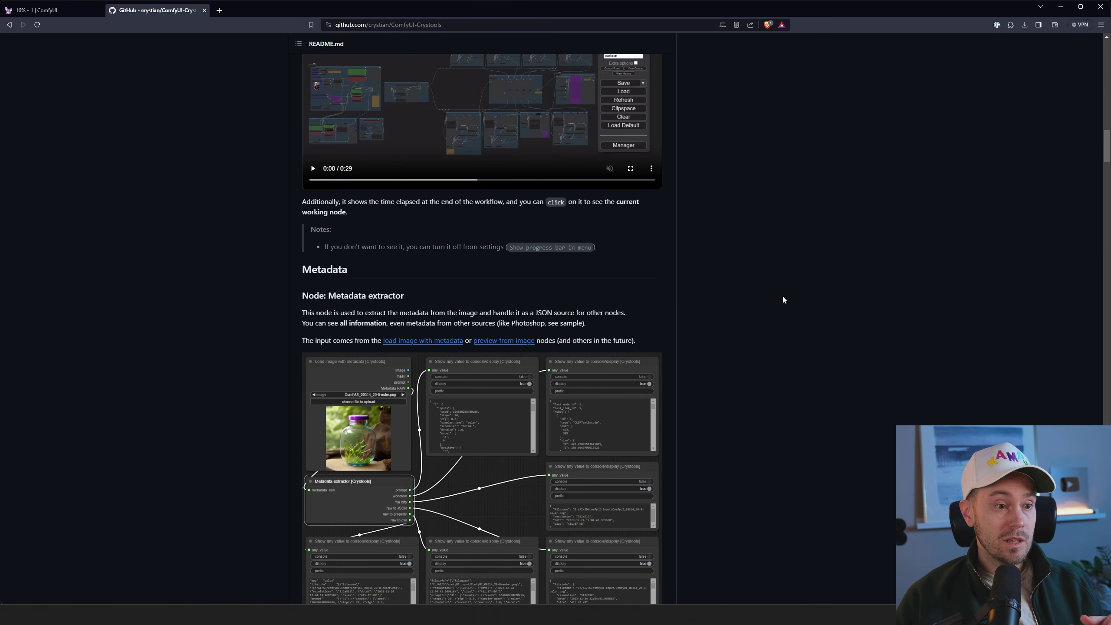
scroll(785, 340, "down", 4)
scroll(752, 347, "down", 7)
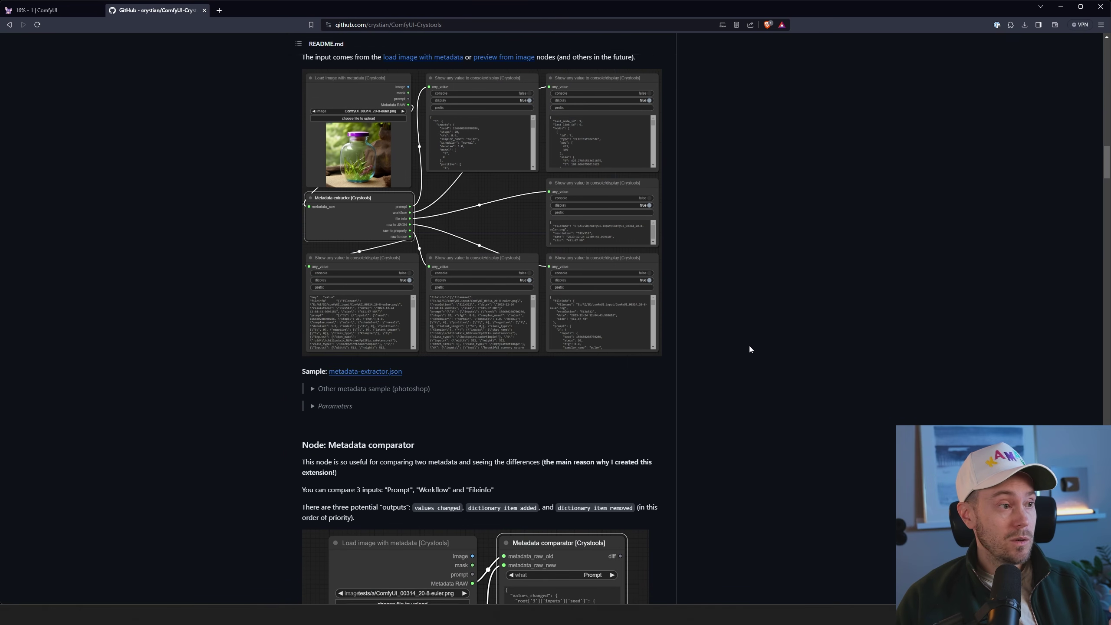
scroll(742, 347, "down", 3)
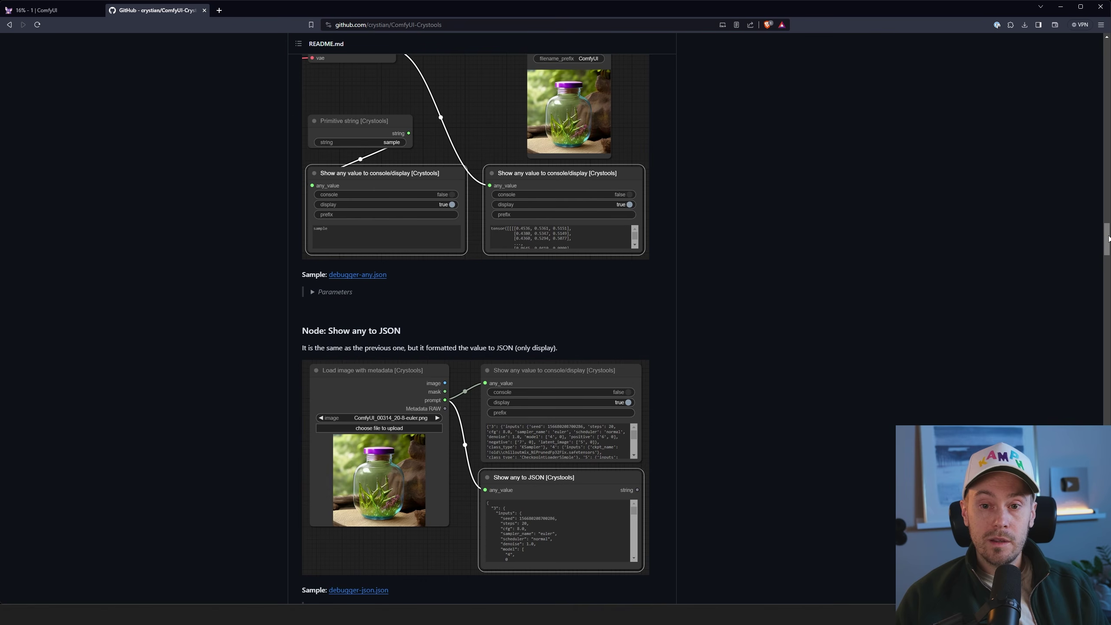
left_click_drag(1105, 237, 1108, 503)
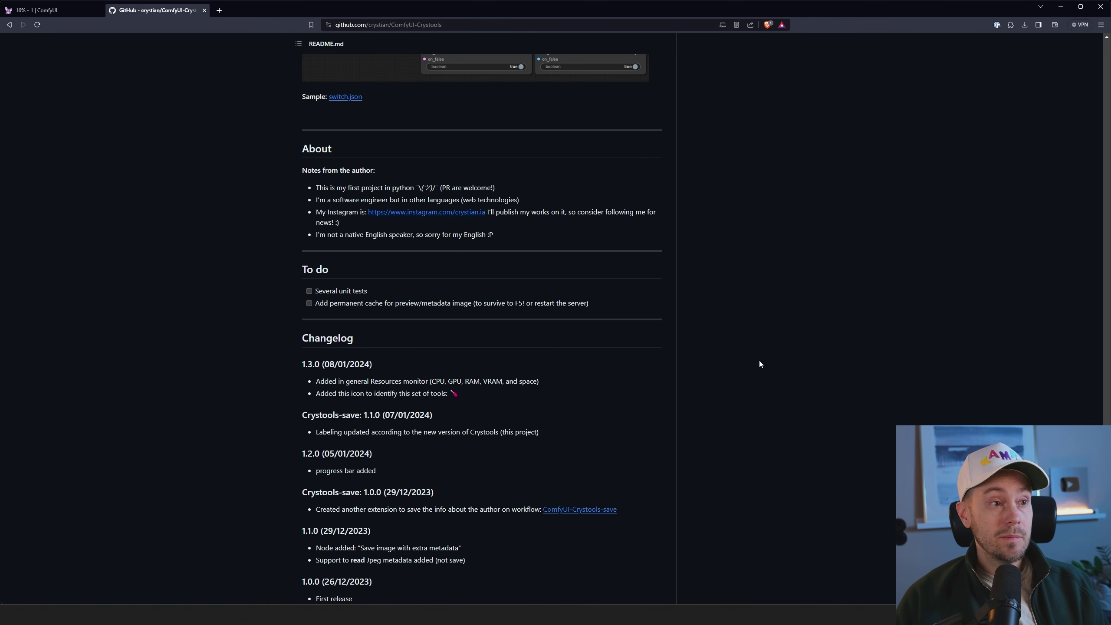